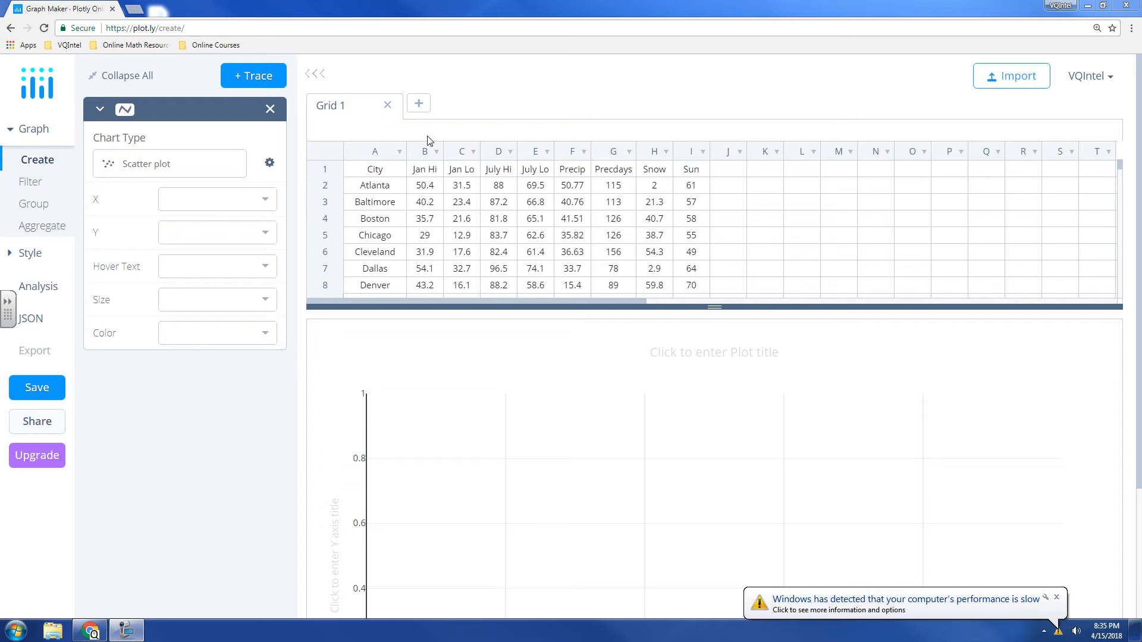
# Assign column B to the scatter plot's X axis, enlarge the visible chart area and inspect the plotted points.
pyautogui.click(212, 203)
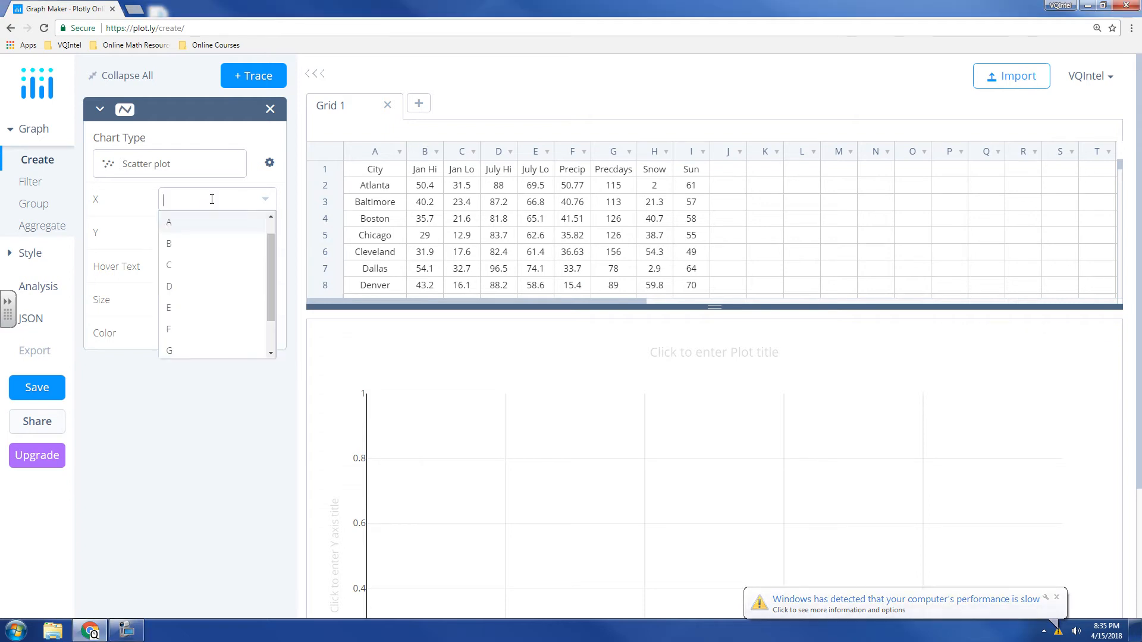
pyautogui.click(179, 250)
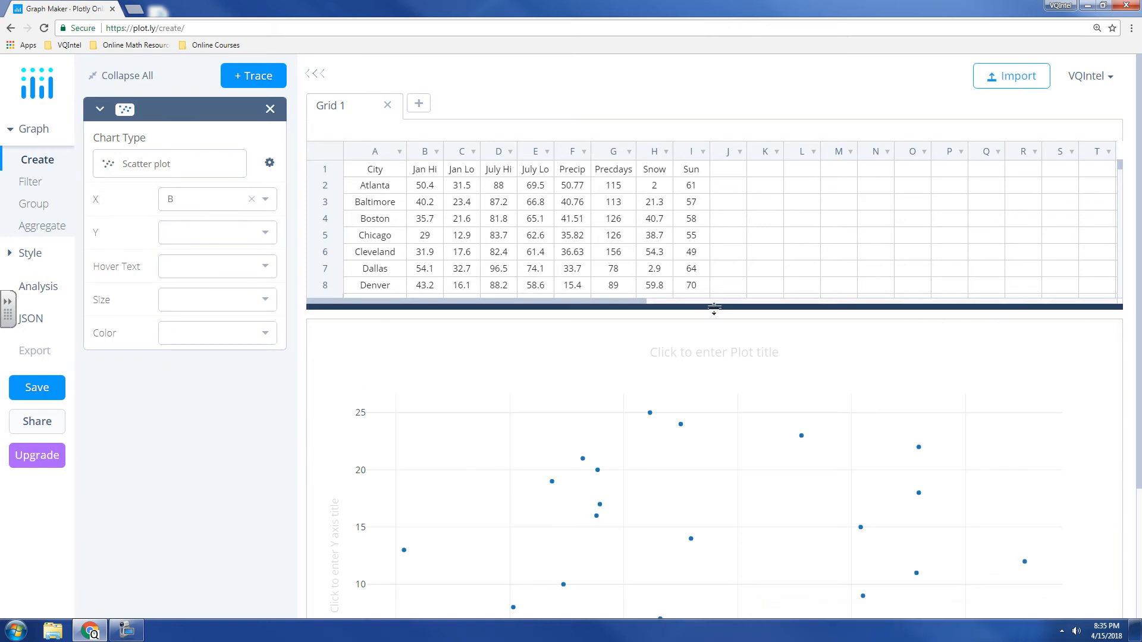
pyautogui.moveTo(713, 285); pyautogui.dragTo(710, 214)
pyautogui.scroll(-1, 733, 391)
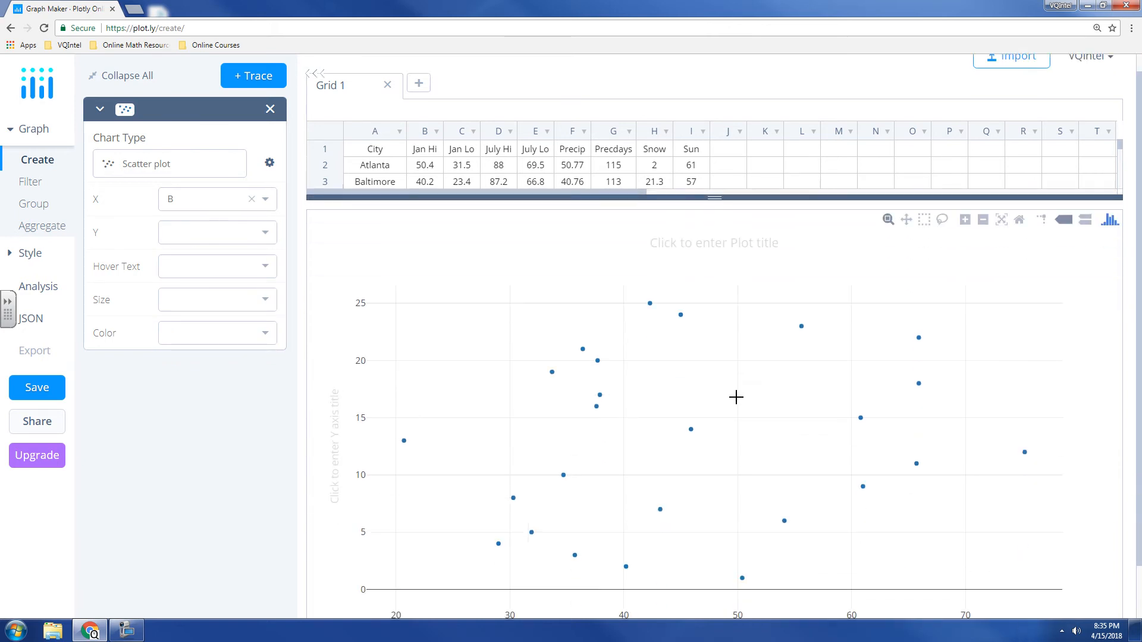
pyautogui.moveTo(738, 539)
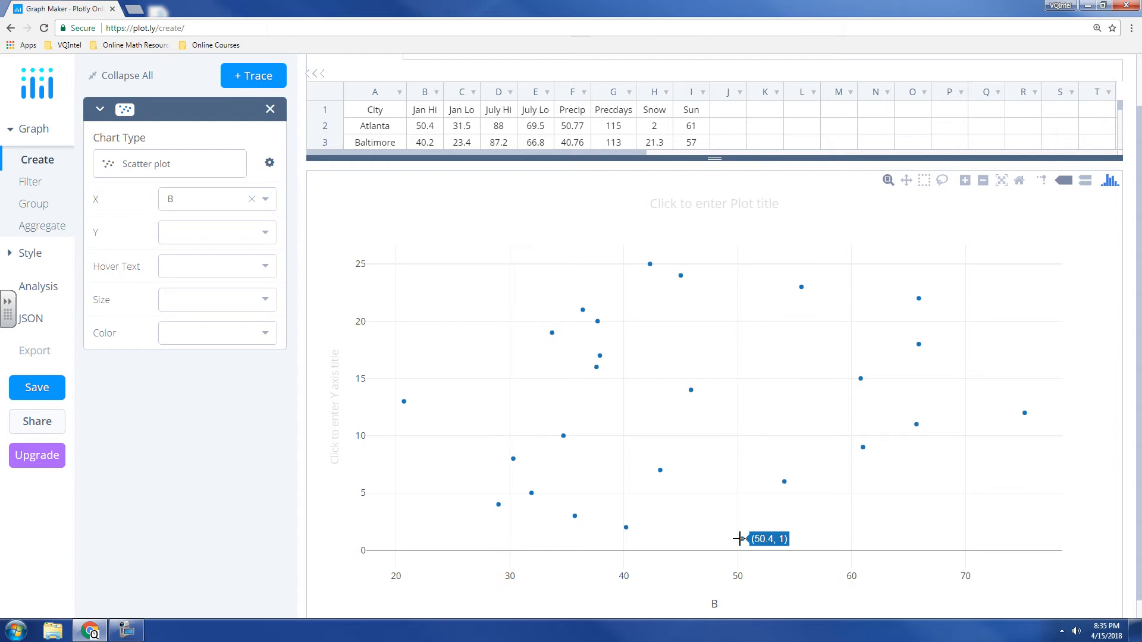
pyautogui.moveTo(581, 515)
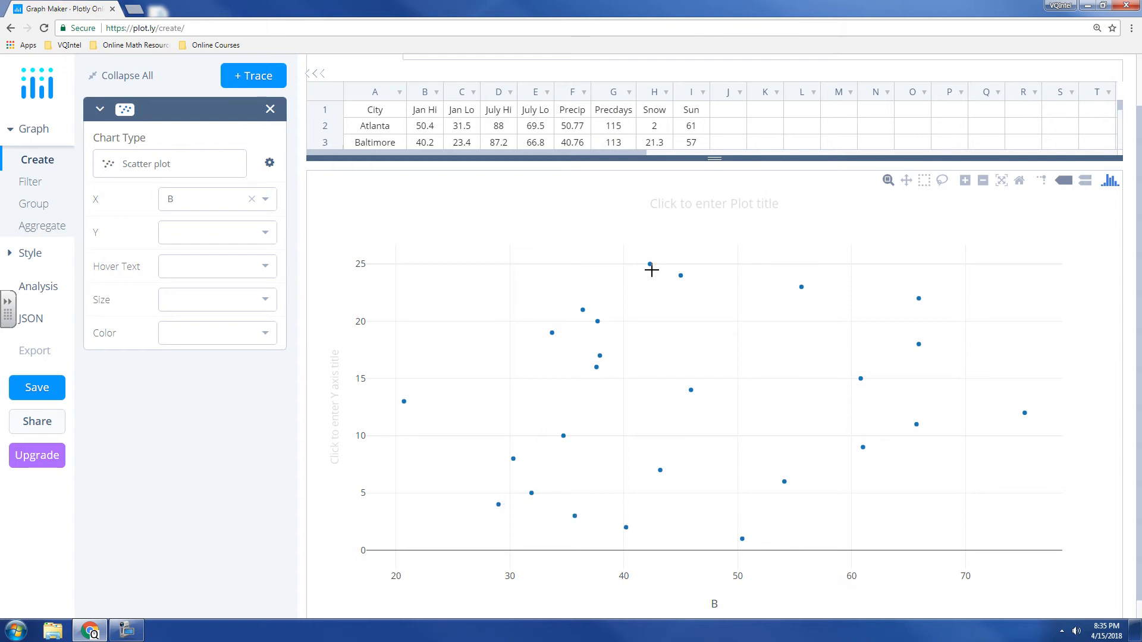
# Assign column C to the scatter plot's Y axis and bring the whole chart into view.
pyautogui.moveTo(714, 160); pyautogui.dragTo(747, 300)
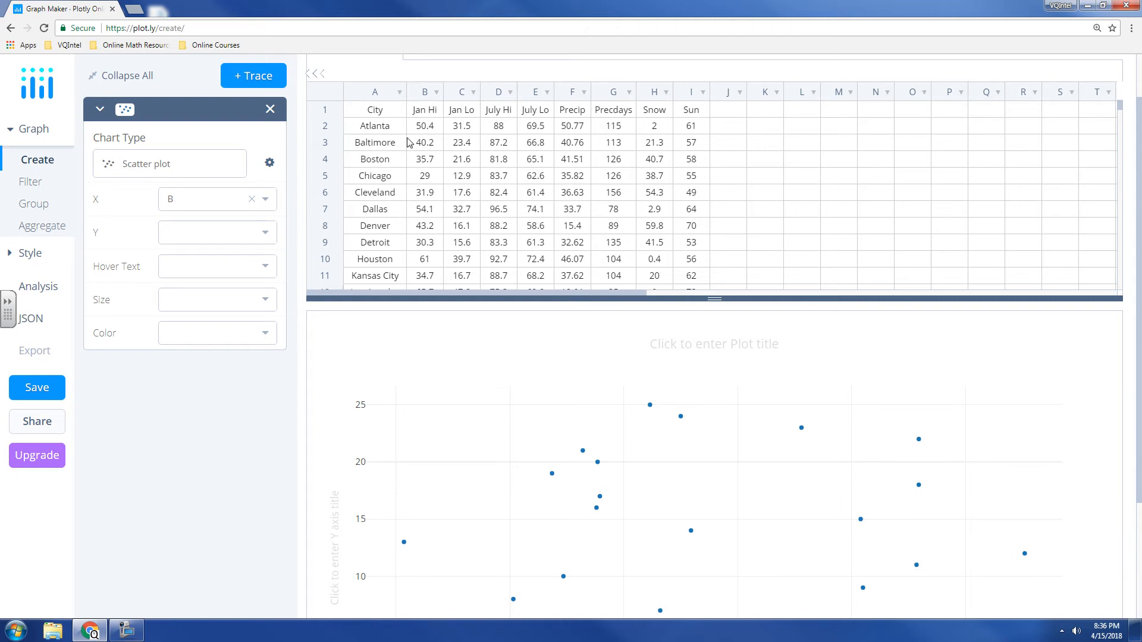
pyautogui.click(212, 233)
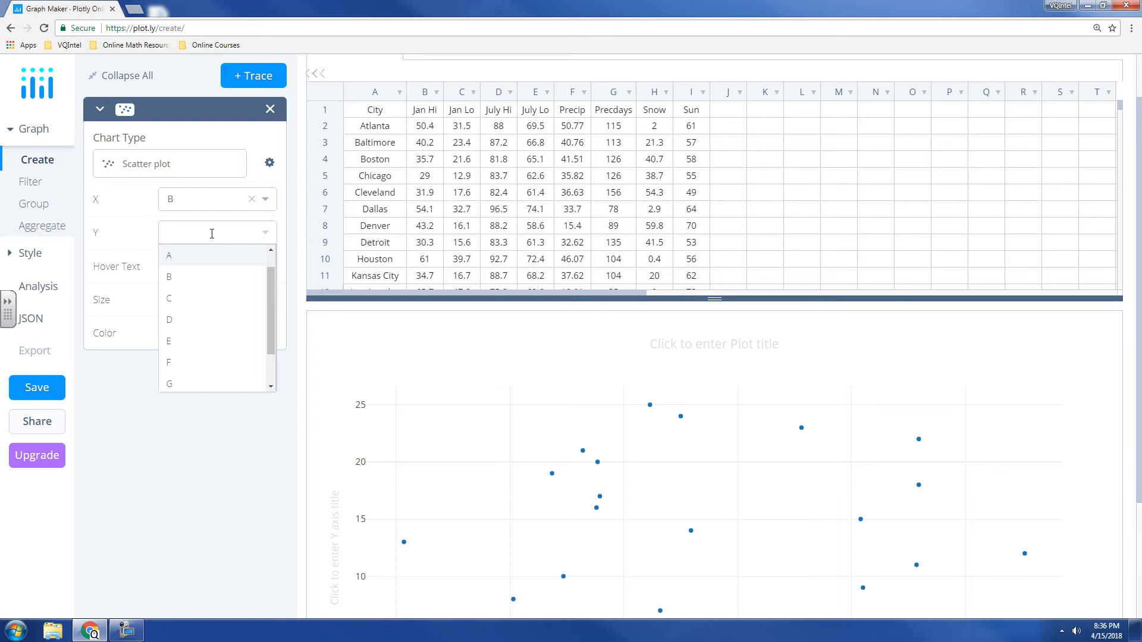
pyautogui.click(188, 300)
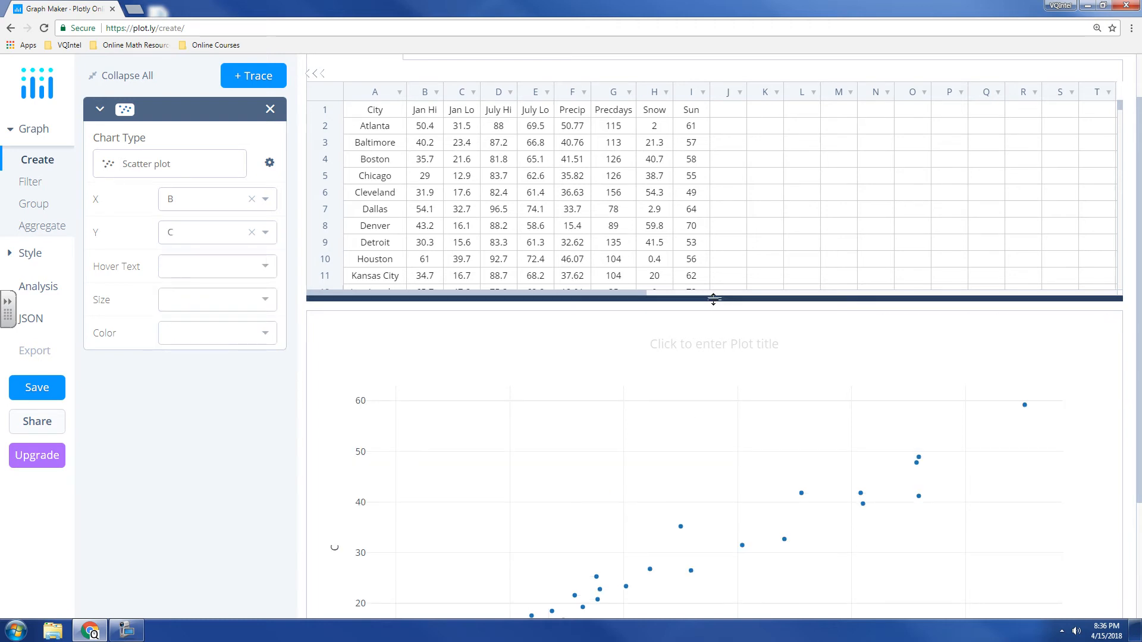
pyautogui.moveTo(712, 300); pyautogui.dragTo(712, 257)
pyautogui.scroll(-2, 773, 343)
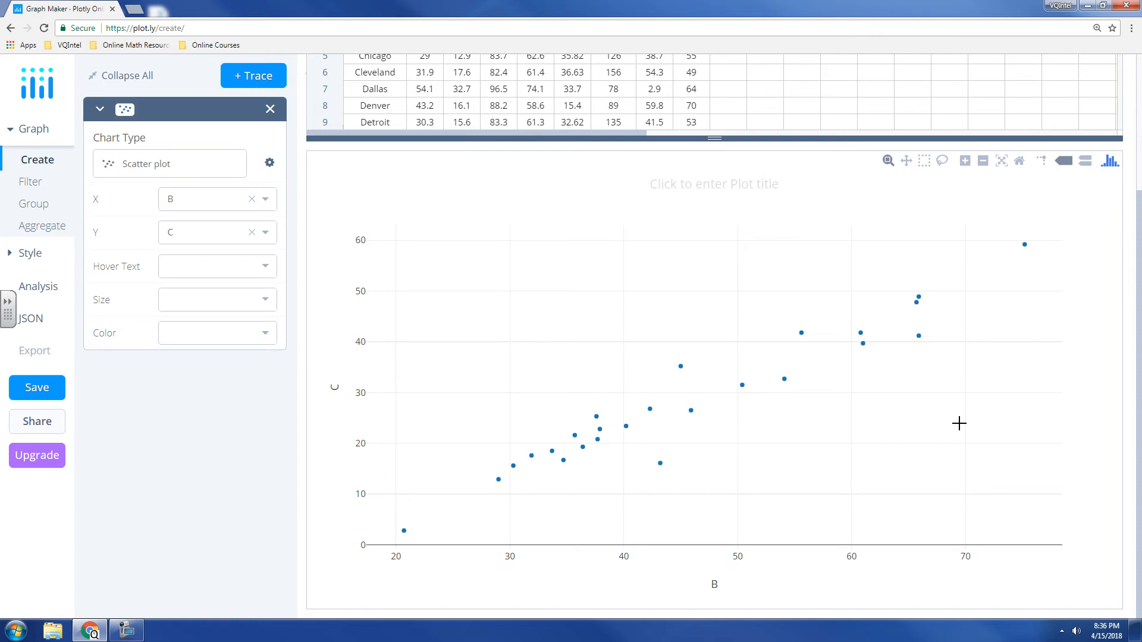
# Set the plot title to "January High Temperatures vs January Low Temperatures".
pyautogui.click(737, 187)
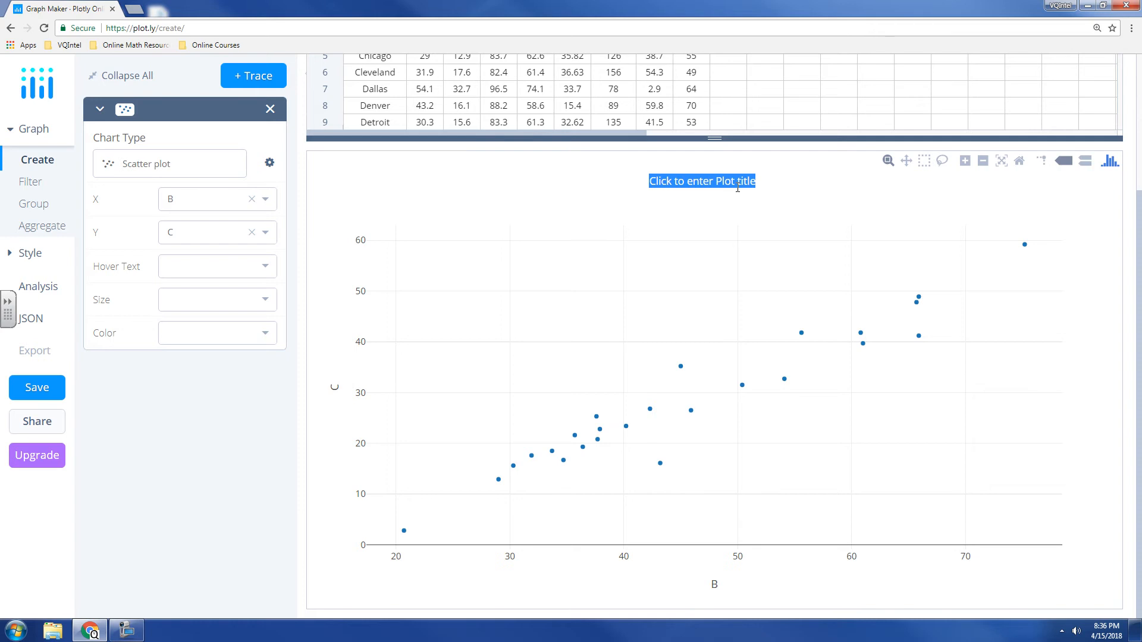
pyautogui.write('January')
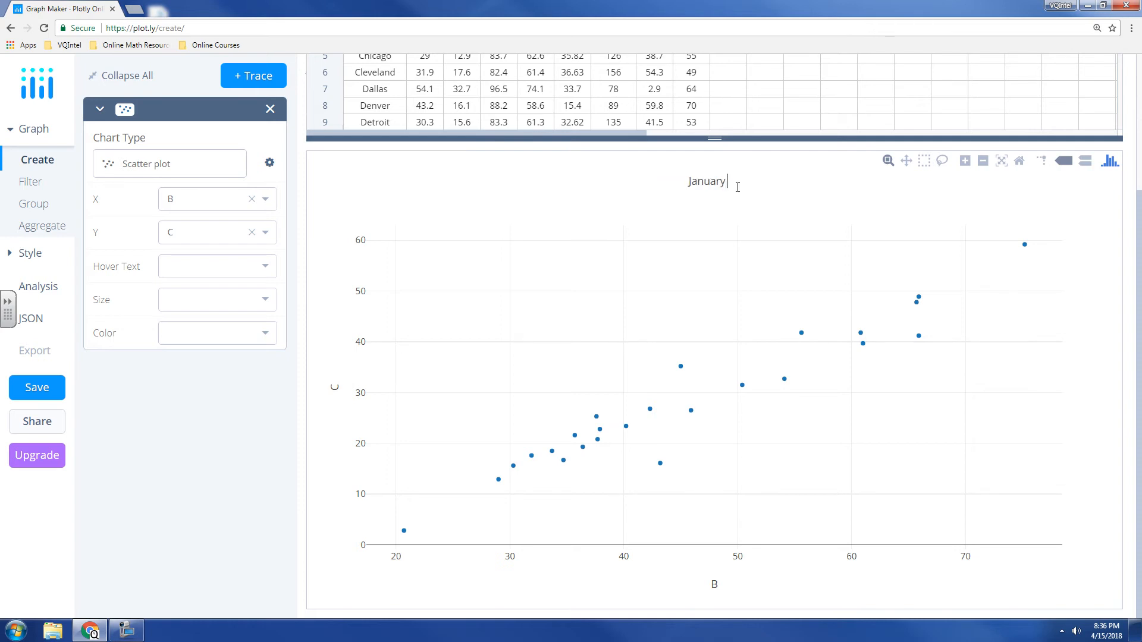
pyautogui.write(' High Tempera')
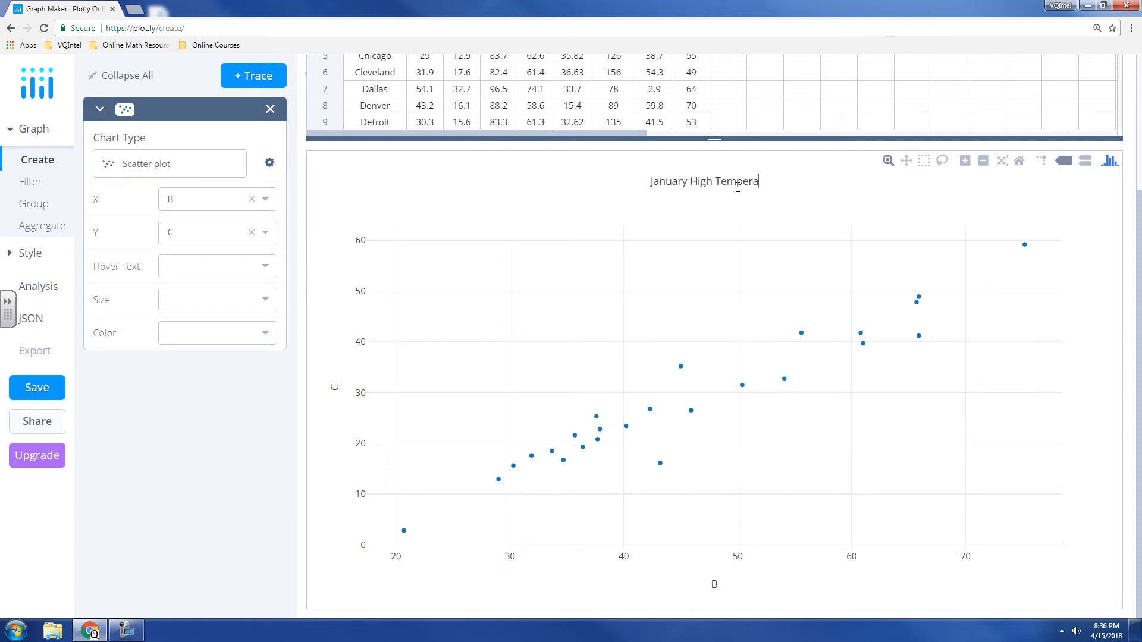
pyautogui.write('turev')
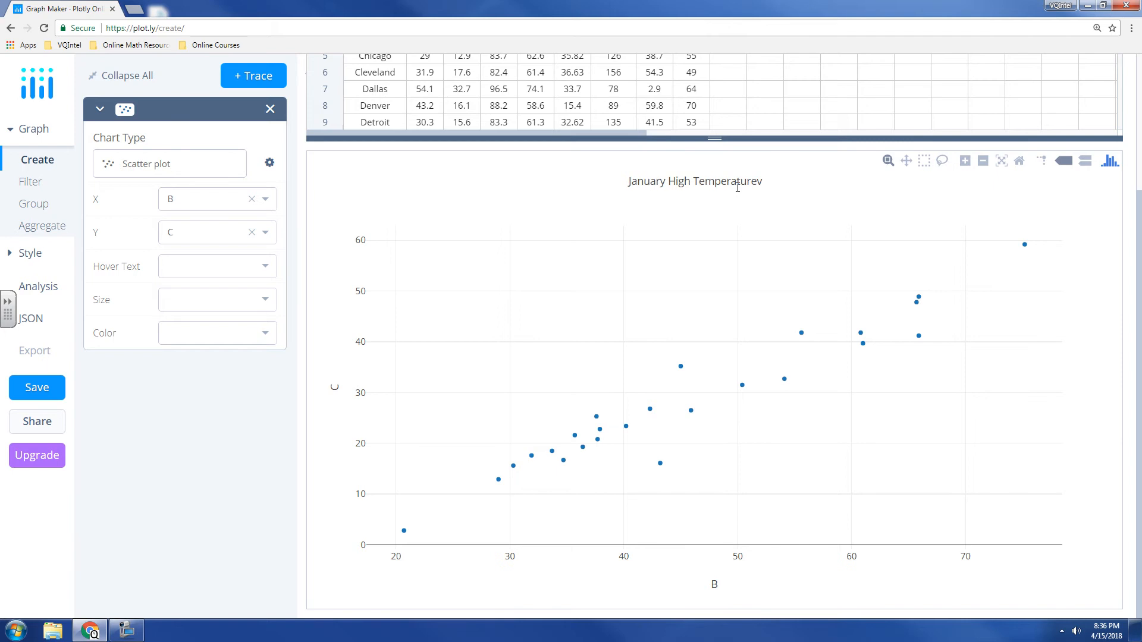
pyautogui.press('BackSpace')
pyautogui.write('s vs Janu')
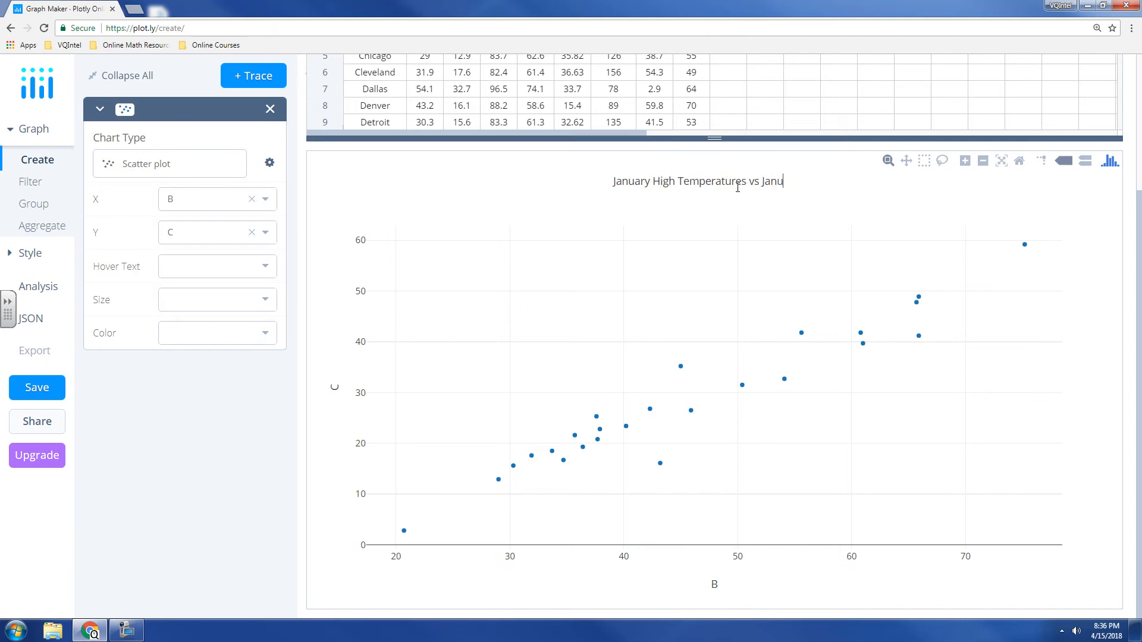
pyautogui.write('ary Low T')
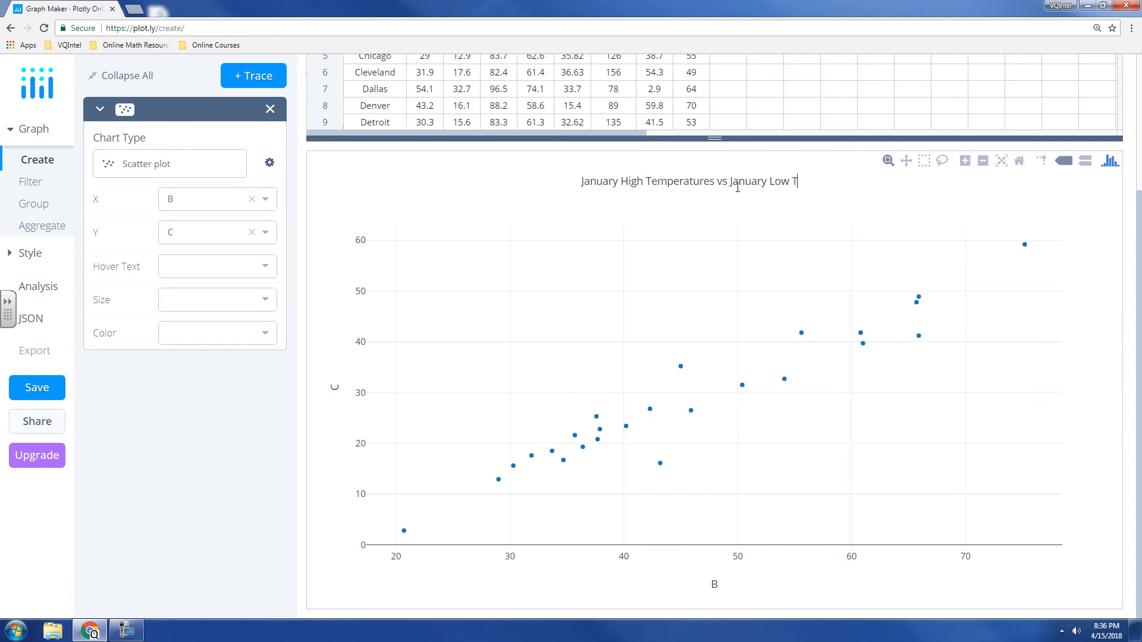
pyautogui.write('emperatures')
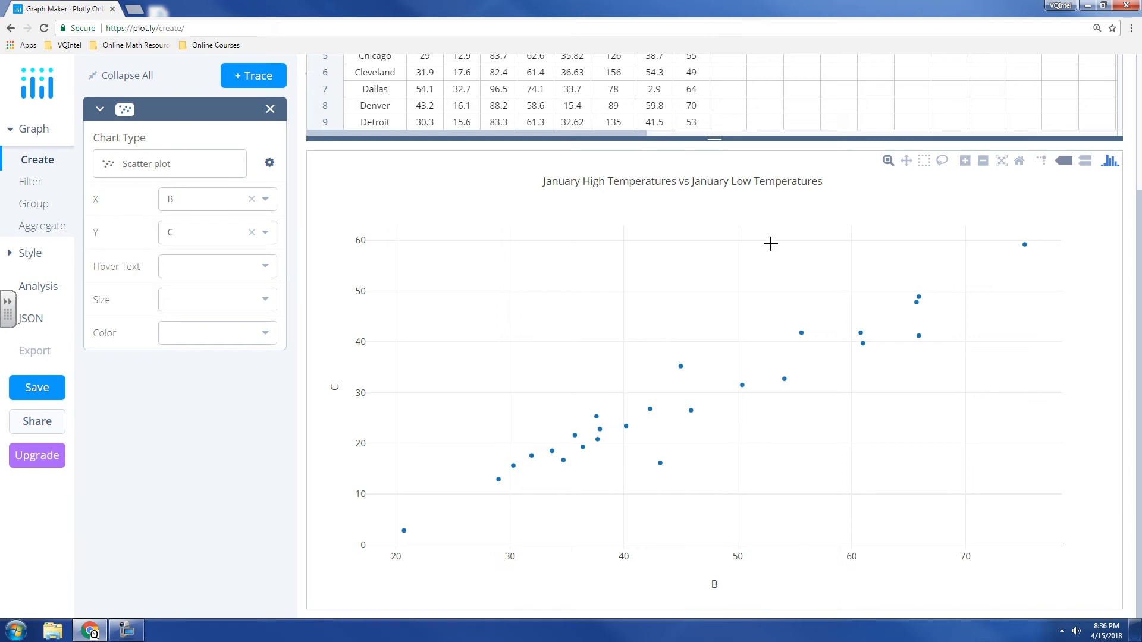
# Set the X axis title to "January High Temperatures" and copy that text.
pyautogui.click(715, 584)
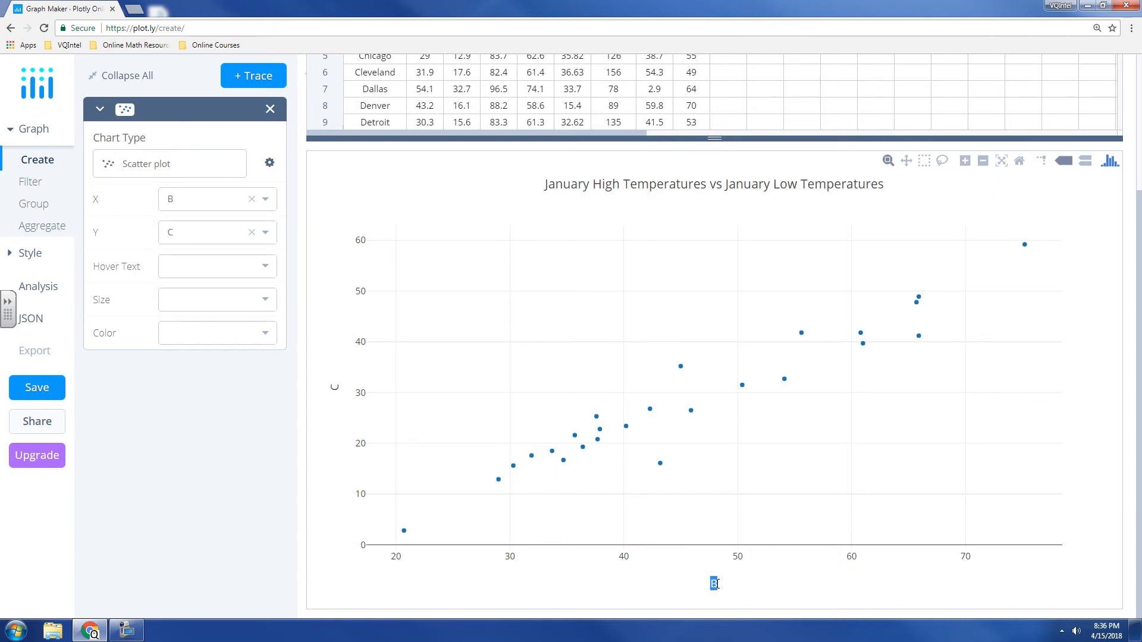
pyautogui.write('January High Temperatures')
pyautogui.hotkey('ctrl', 'a')
pyautogui.hotkey('ctrl', 'c')
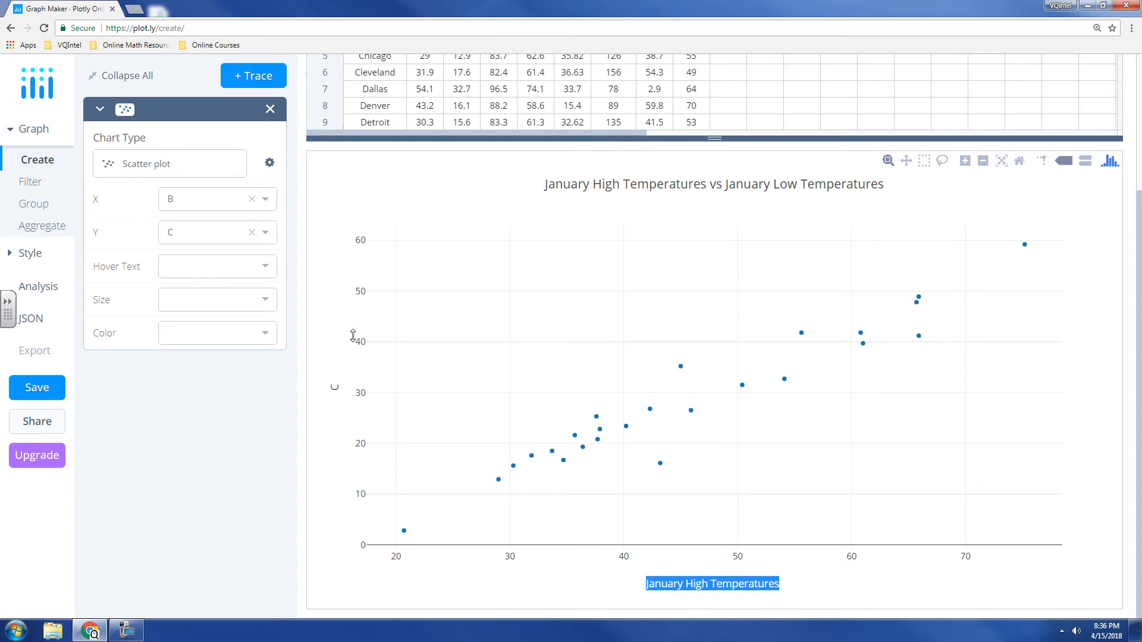
# Set the Y axis title to "January Low Temperatures" by reusing the copied text and replacing "High" with "Low".
pyautogui.click(335, 390)
pyautogui.click(334, 389)
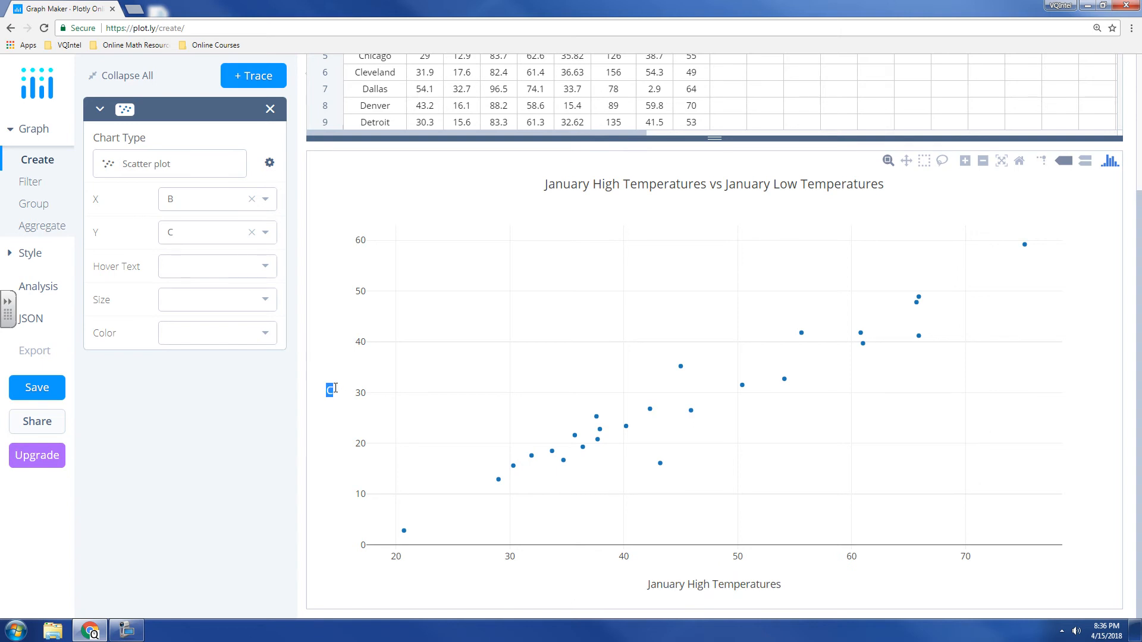
pyautogui.hotkey('ctrl', 'v')
pyautogui.moveTo(392, 325); pyautogui.dragTo(368, 328)
pyautogui.write('Low')
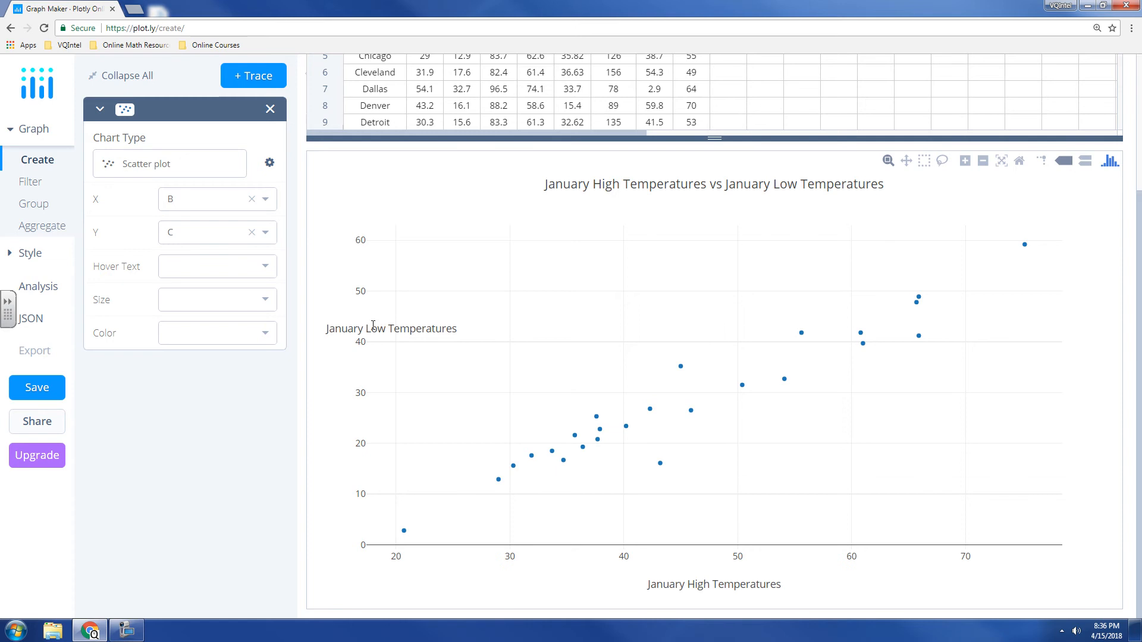
pyautogui.click(425, 189)
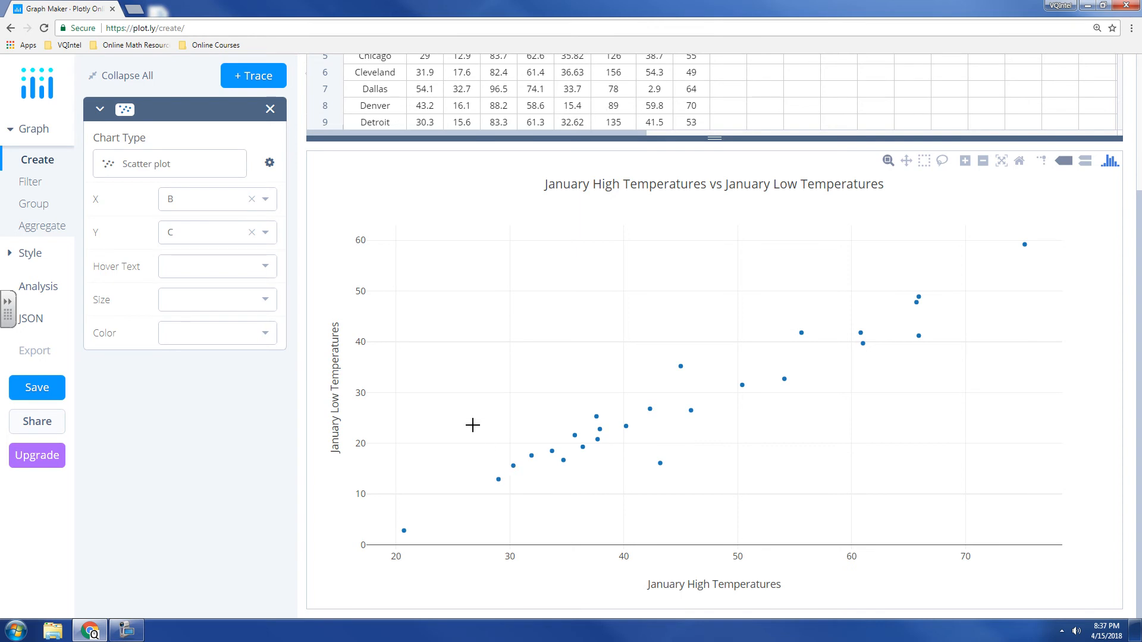
# Use column A as the points' hover text and check the city labels on several points across the chart.
pyautogui.scroll(1, 456, 310)
pyautogui.scroll(3, 456, 310)
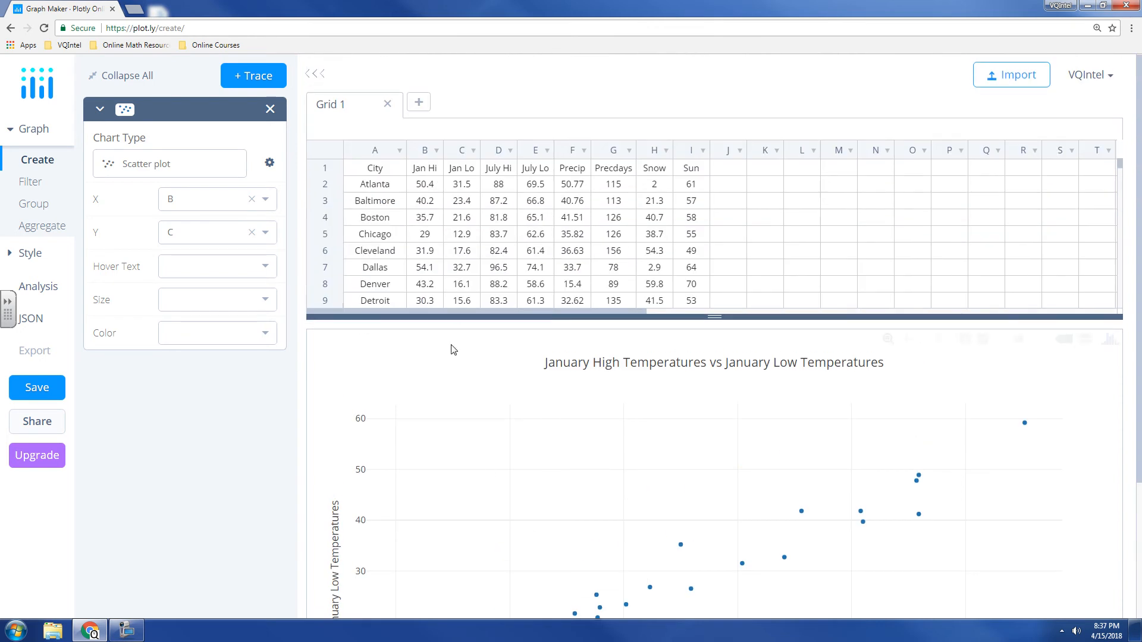
pyautogui.click(211, 269)
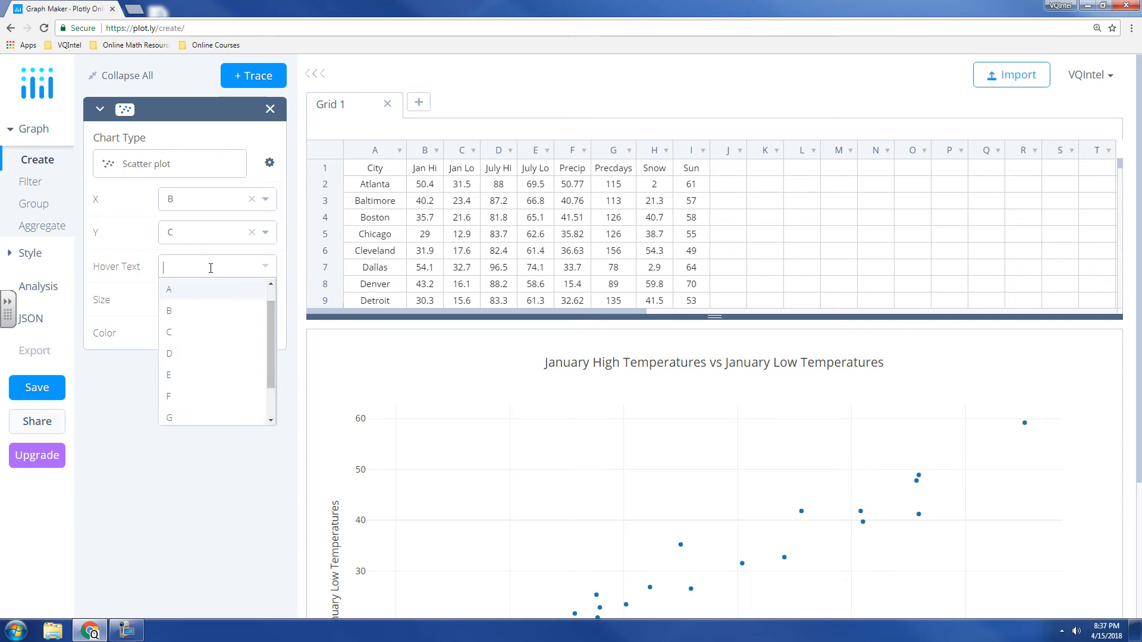
pyautogui.click(202, 289)
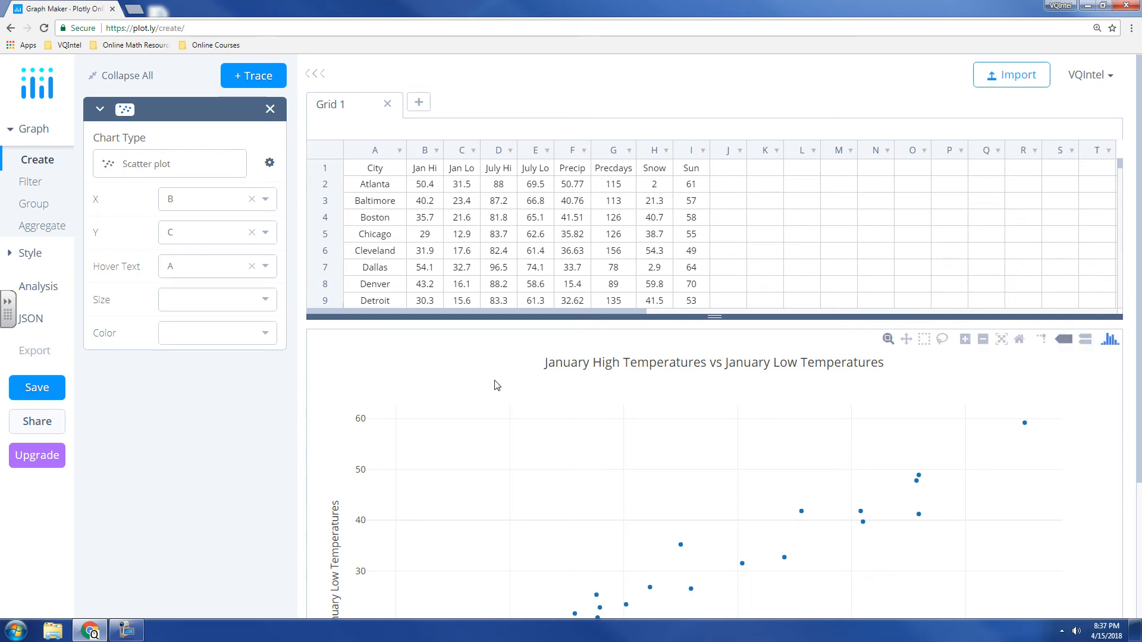
pyautogui.scroll(-3, 482, 383)
pyautogui.scroll(-1, 481, 382)
pyautogui.moveTo(497, 479)
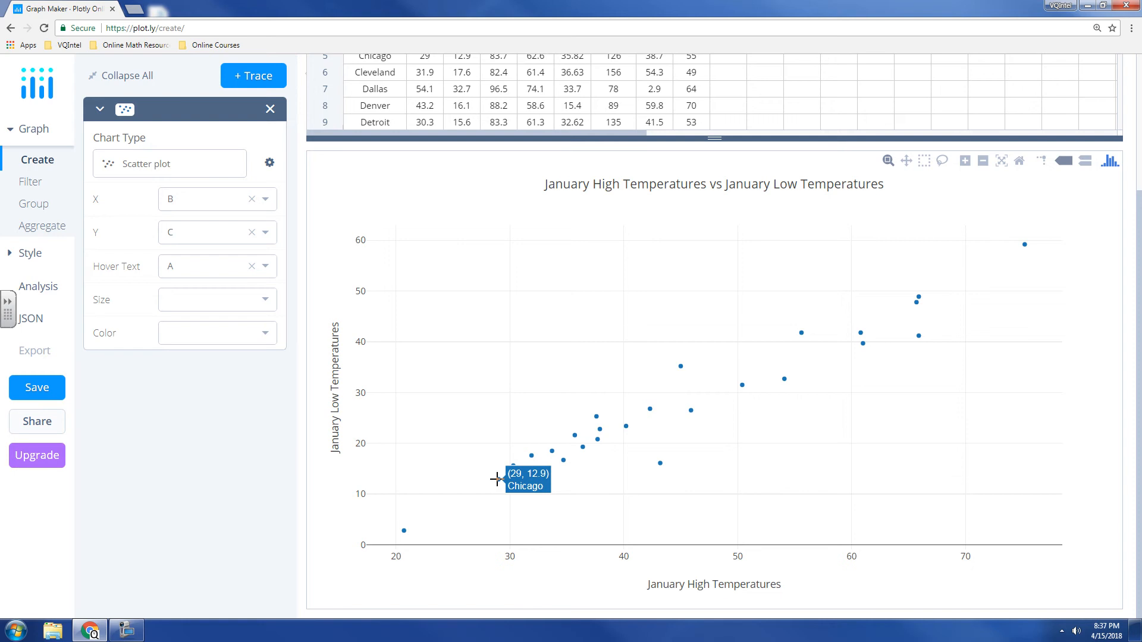
pyautogui.moveTo(566, 461)
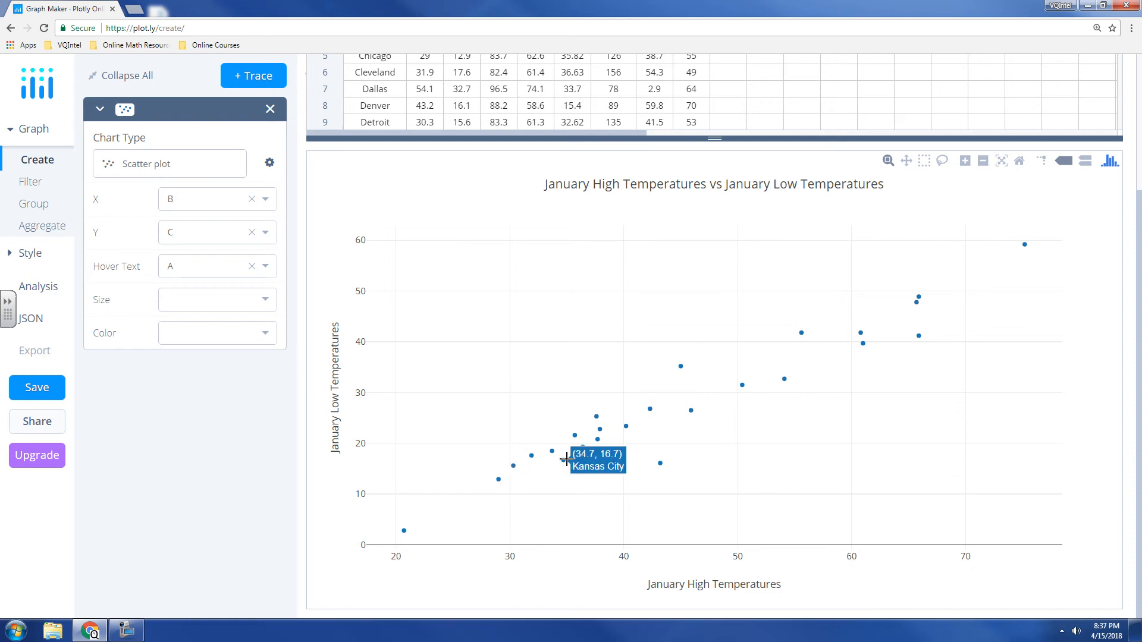
pyautogui.moveTo(1023, 248)
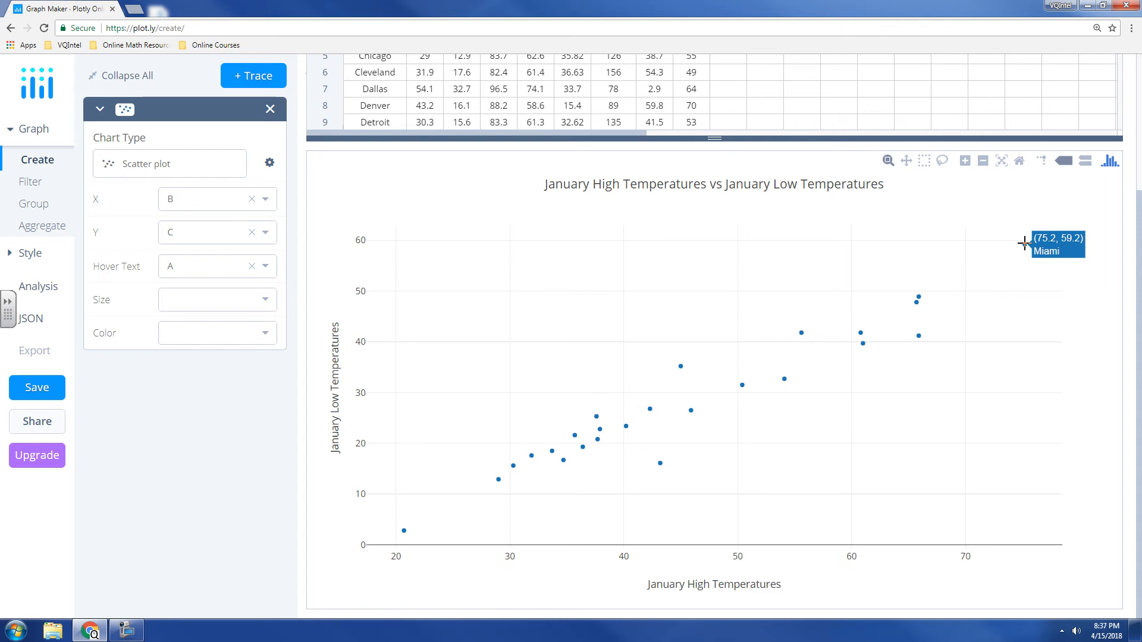
pyautogui.moveTo(403, 529)
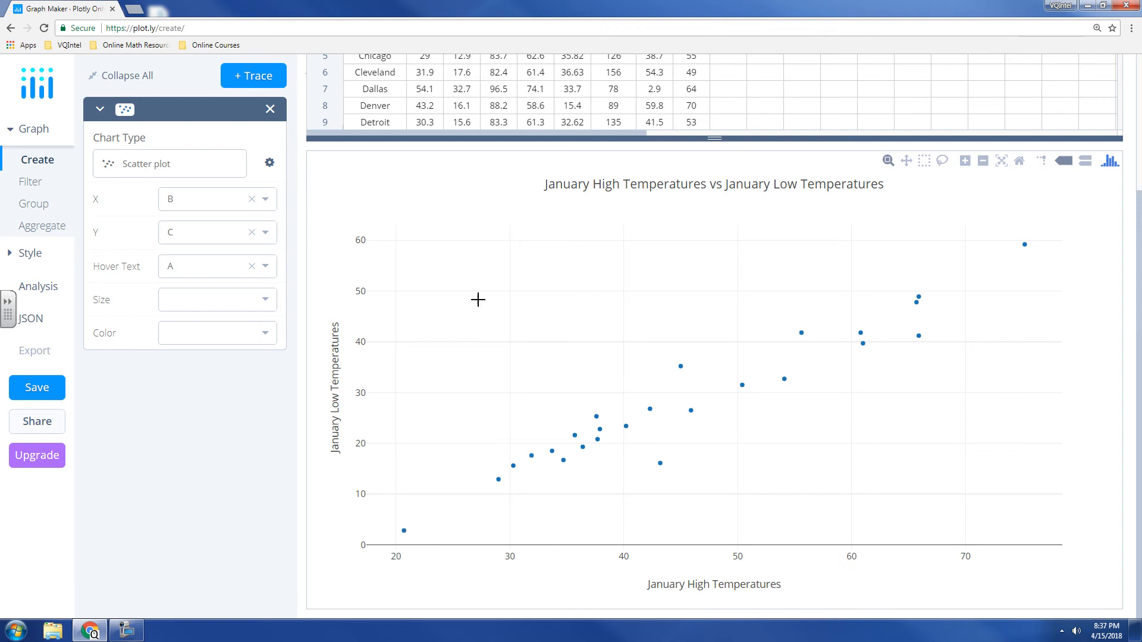
# Try coloring the points by column B and clear that color assignment again.
pyautogui.click(213, 335)
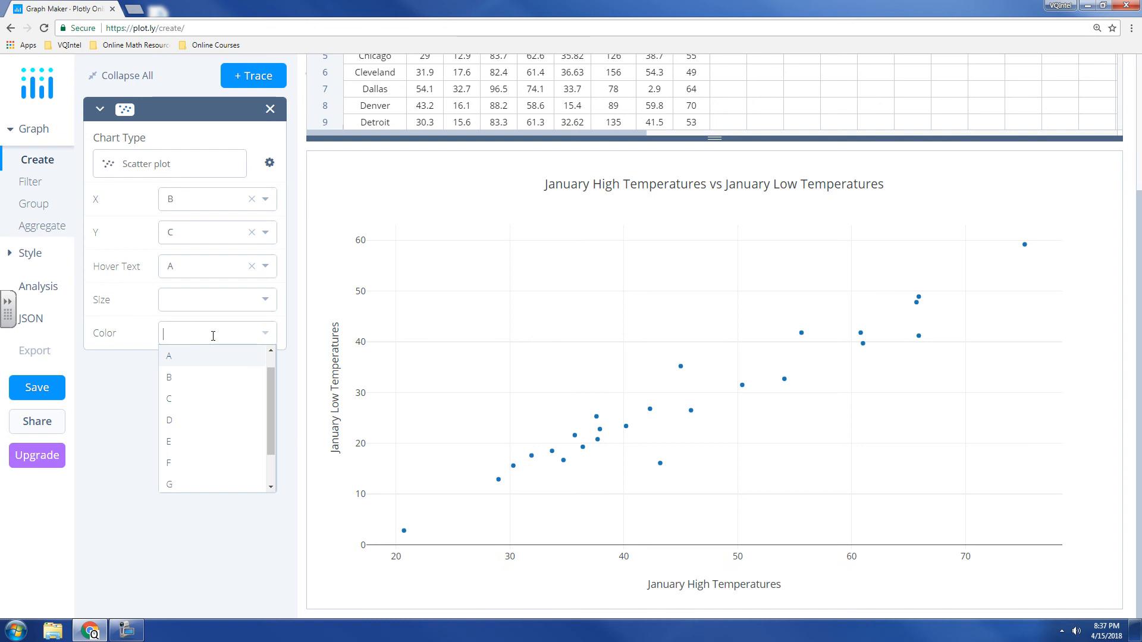
pyautogui.click(394, 184)
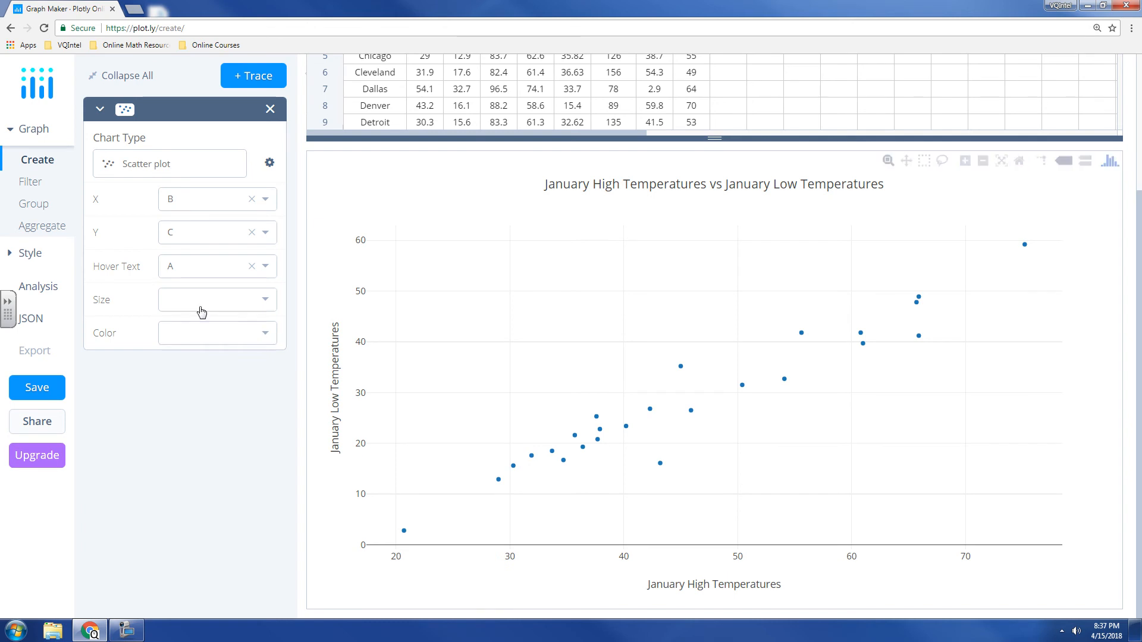
pyautogui.click(207, 338)
pyautogui.click(190, 382)
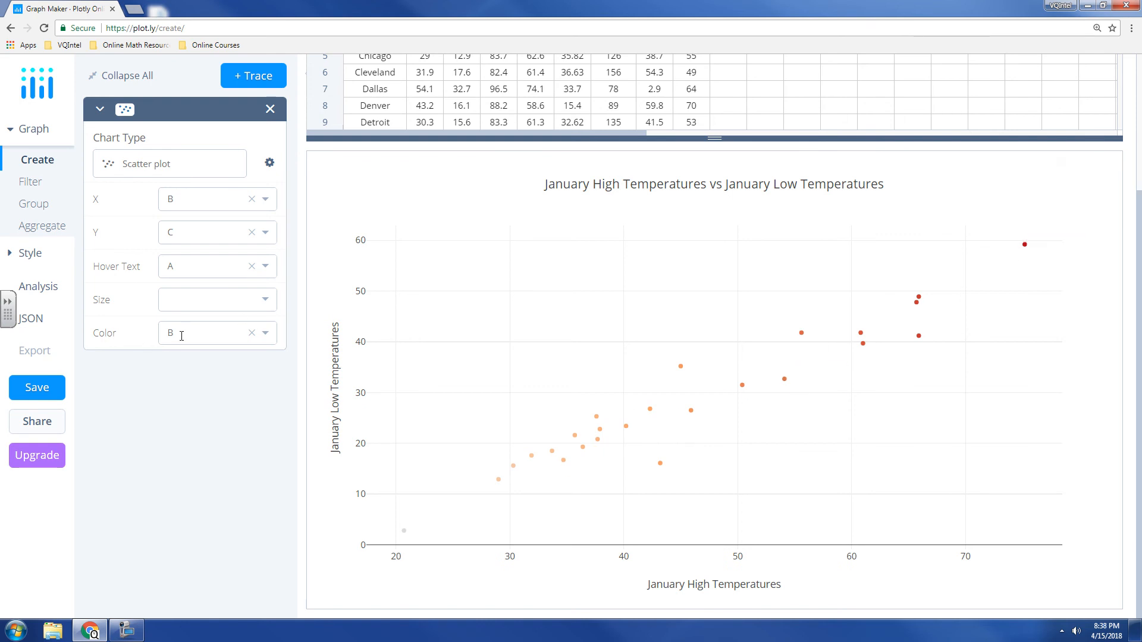
pyautogui.click(214, 336)
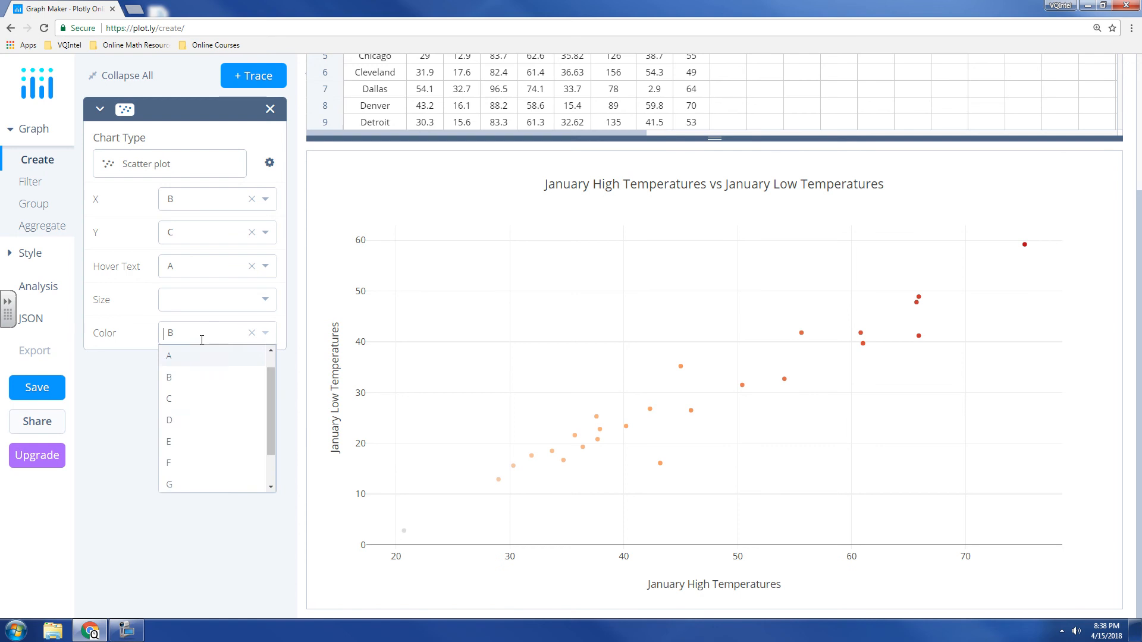
pyautogui.click(251, 334)
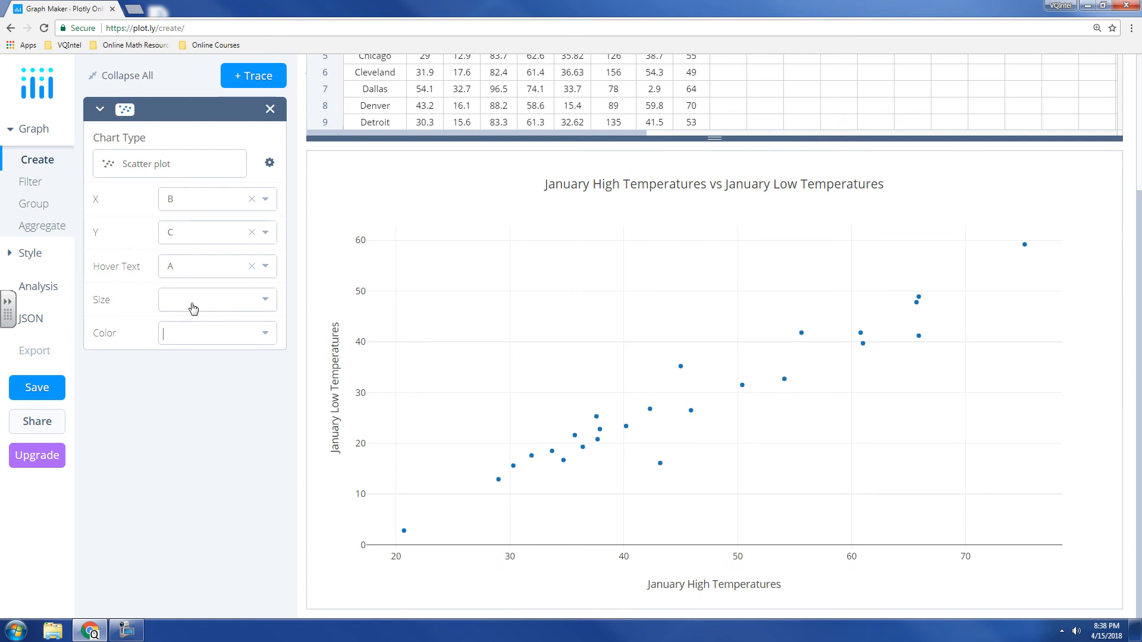
# Scale the size of the scatter plot's points by column B.
pyautogui.click(194, 308)
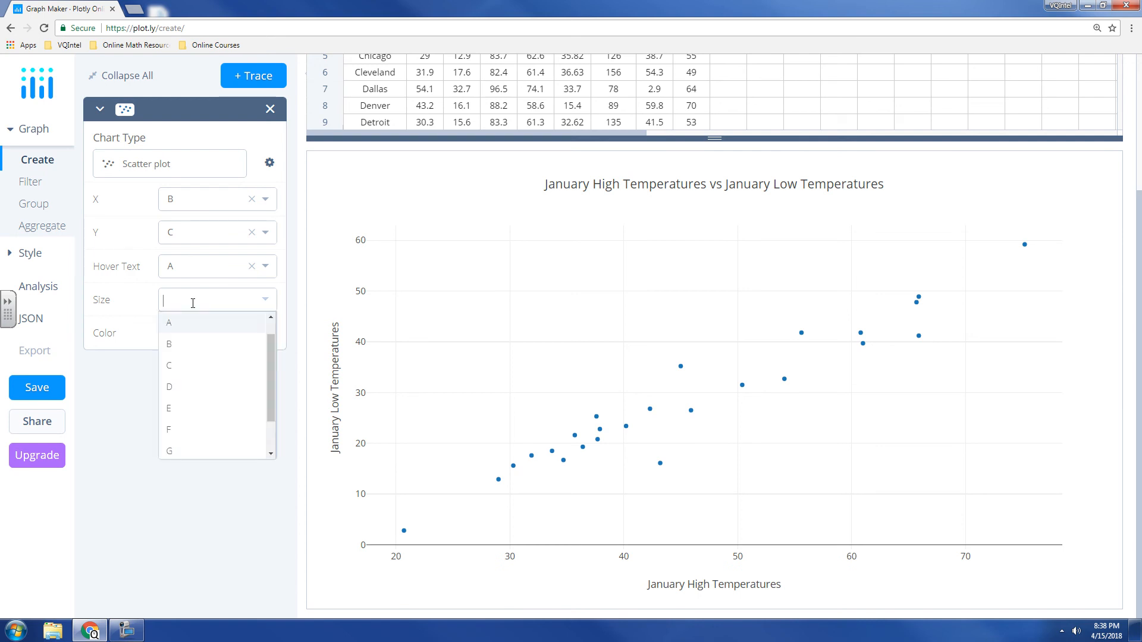
pyautogui.click(187, 345)
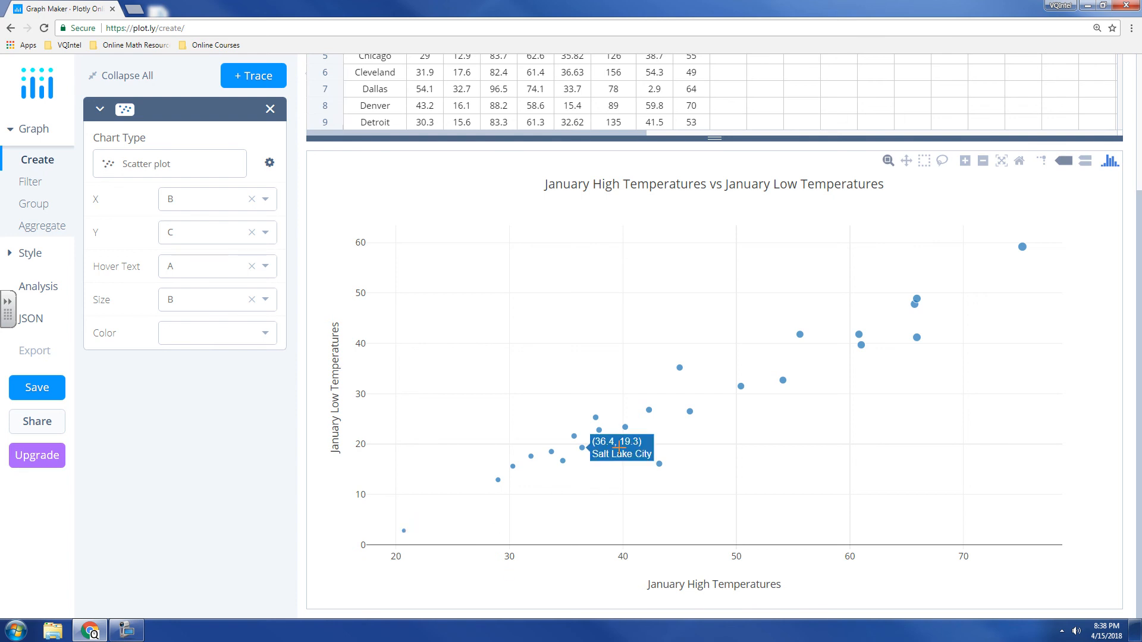
# Make the data grid slightly taller above the chart and review its column headings and city rows.
pyautogui.moveTo(1022, 255)
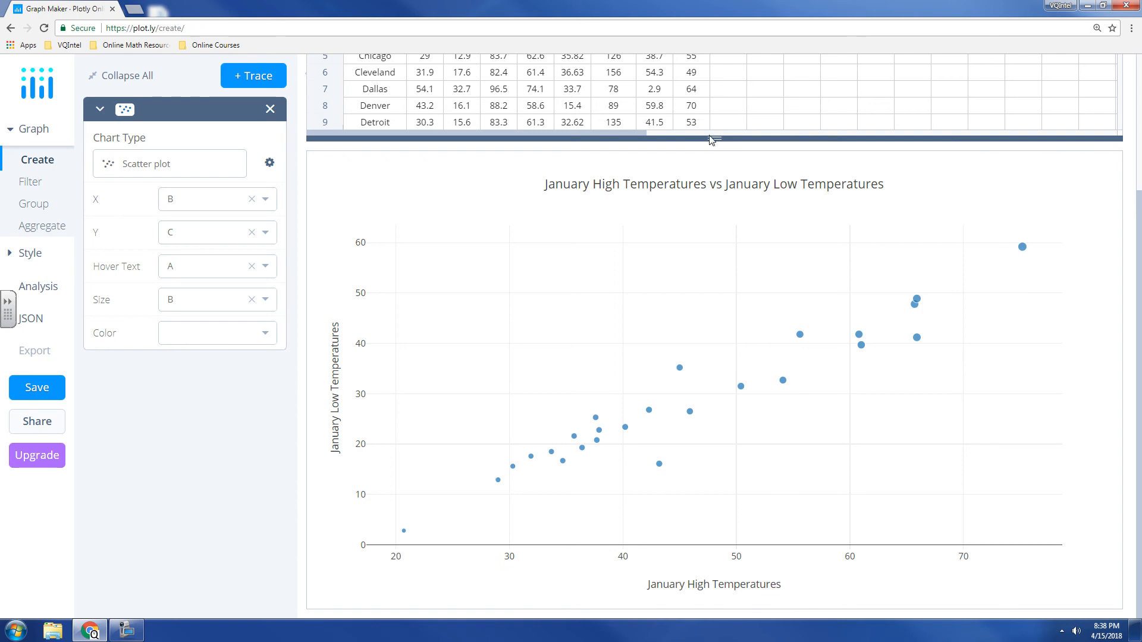
pyautogui.moveTo(713, 138); pyautogui.dragTo(709, 177)
pyautogui.scroll(3, 576, 270)
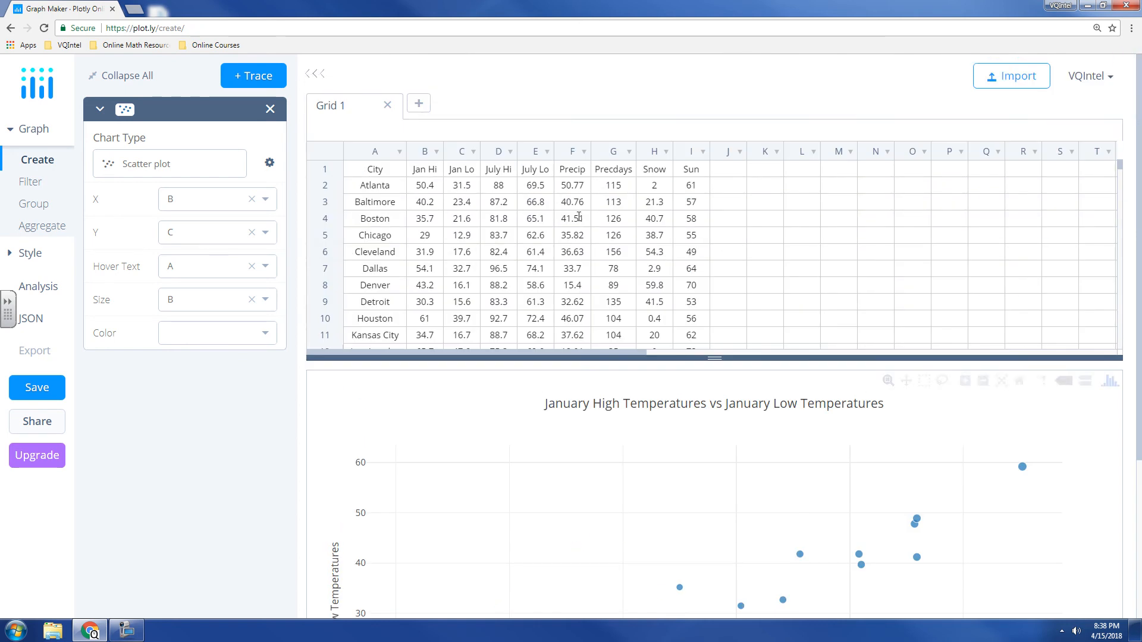
pyautogui.scroll(-1, 579, 231)
pyautogui.scroll(1, 580, 231)
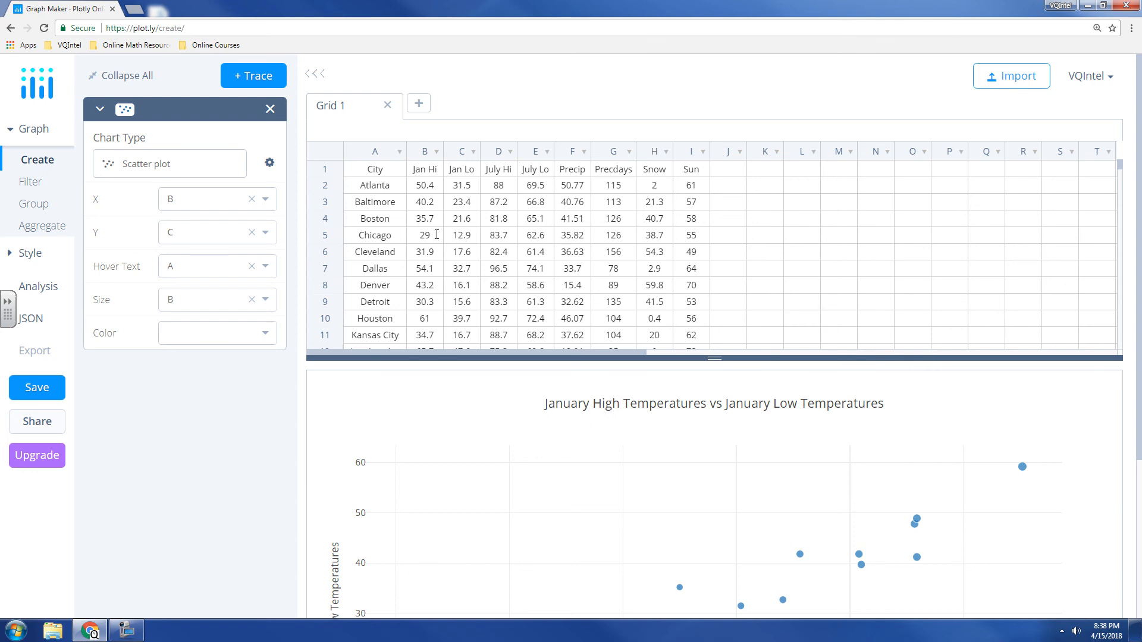
# Try scaling the scatter plot's points by the Snow values in column H and inspect the points across the chart.
pyautogui.click(186, 301)
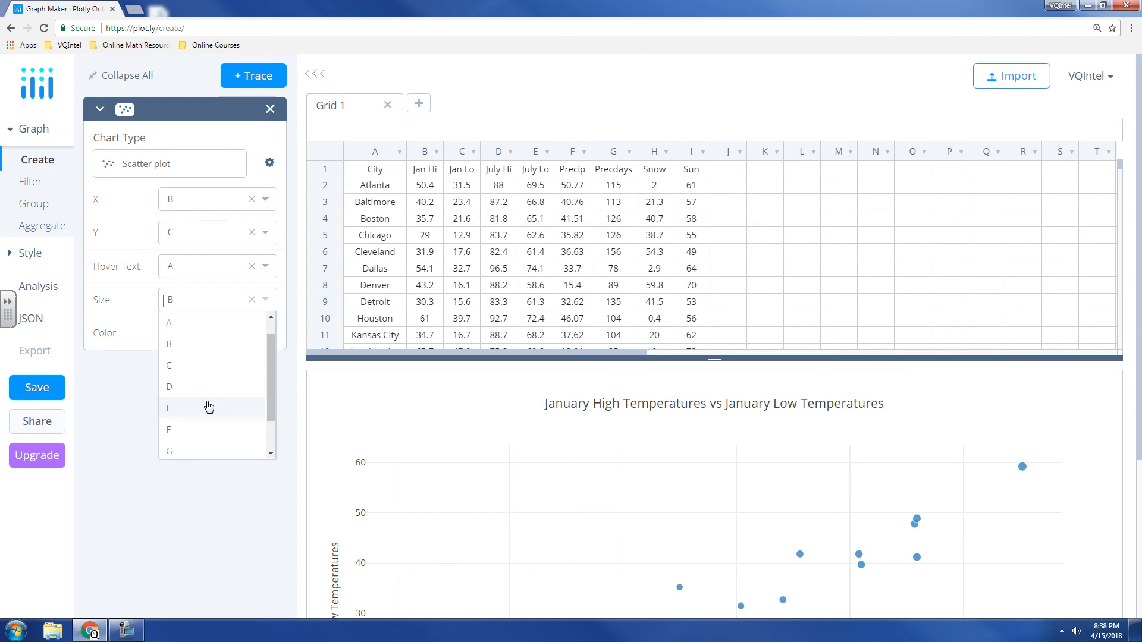
pyautogui.scroll(-1, 202, 411)
pyautogui.click(200, 428)
pyautogui.scroll(-1, 595, 428)
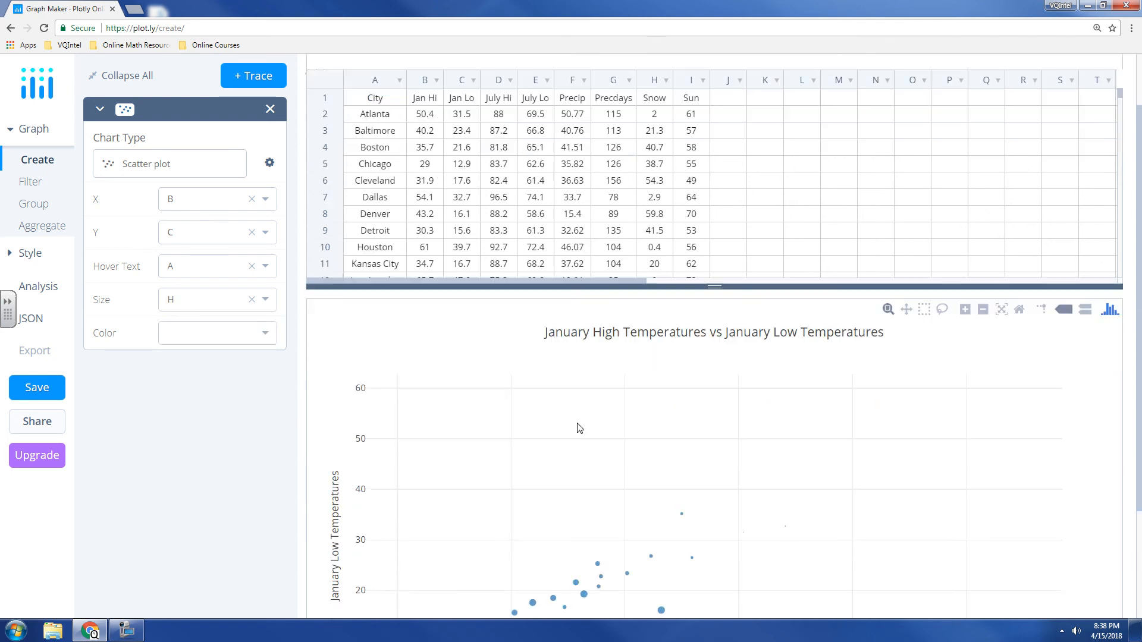
pyautogui.scroll(-2, 571, 424)
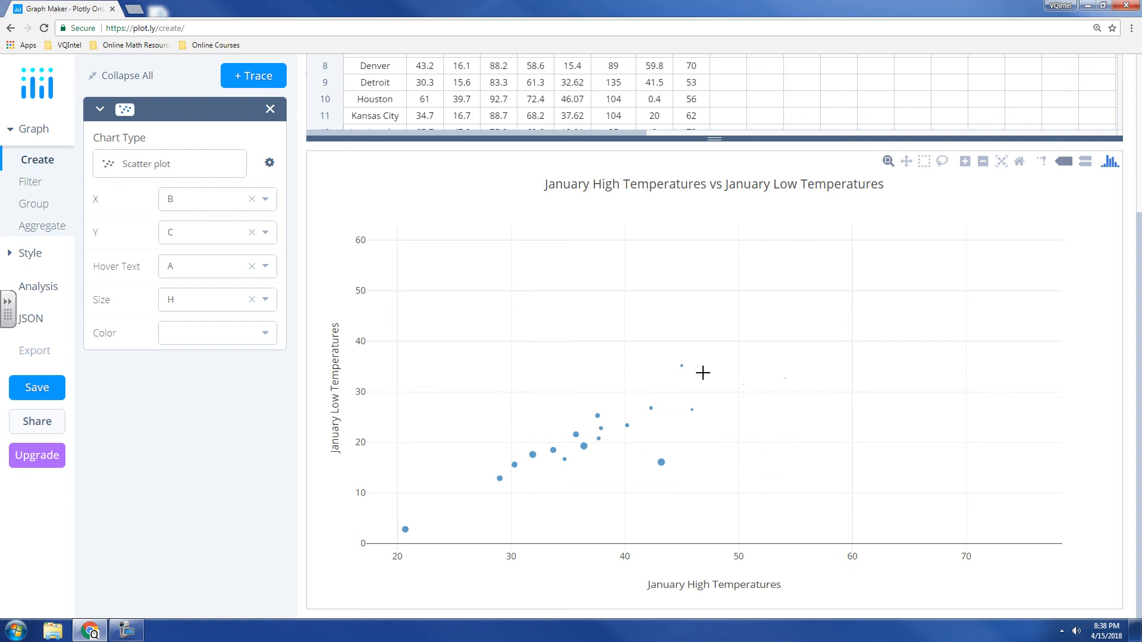
pyautogui.moveTo(785, 386)
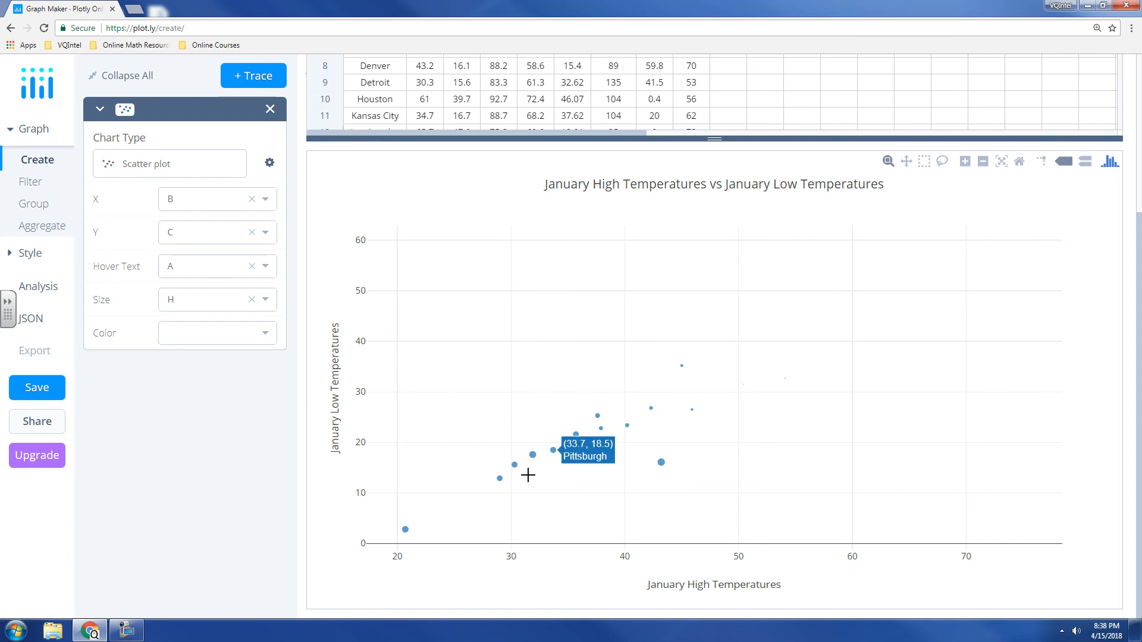
# Enlarge the page display and clear the column assigned to the points' size.
pyautogui.hotkey('ctrl', '+')
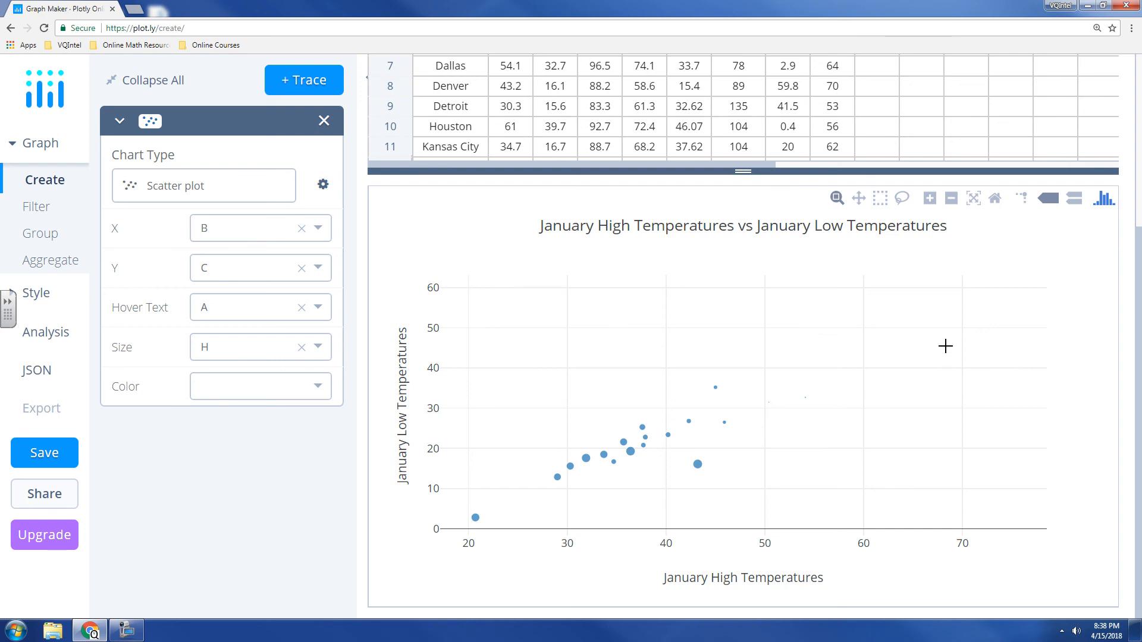
pyautogui.click(301, 348)
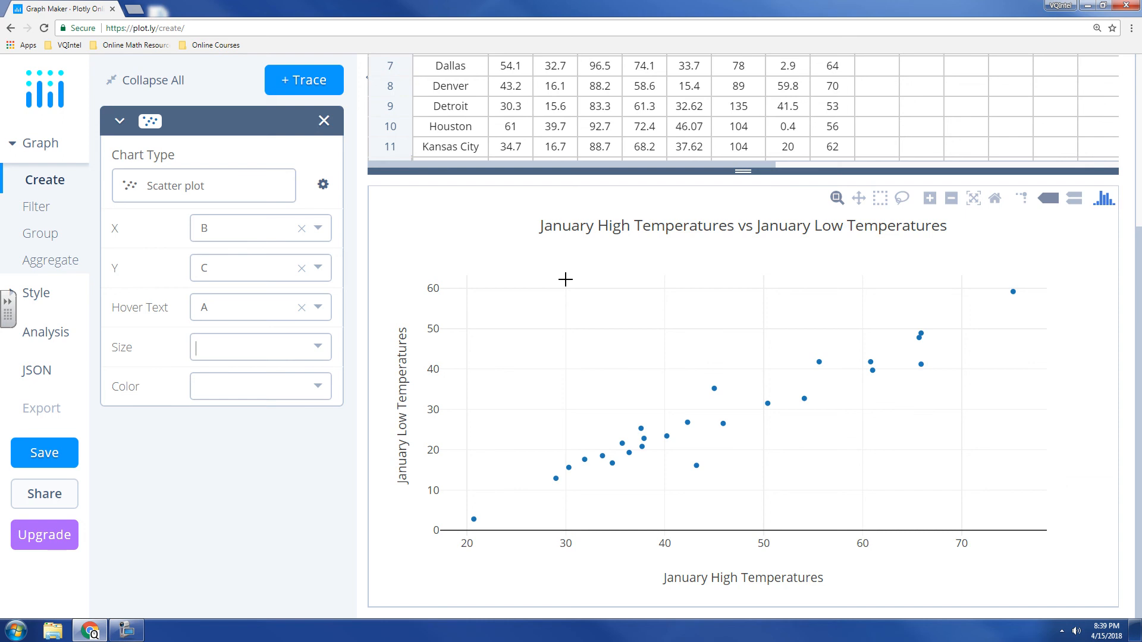
pyautogui.scroll(4, 556, 292)
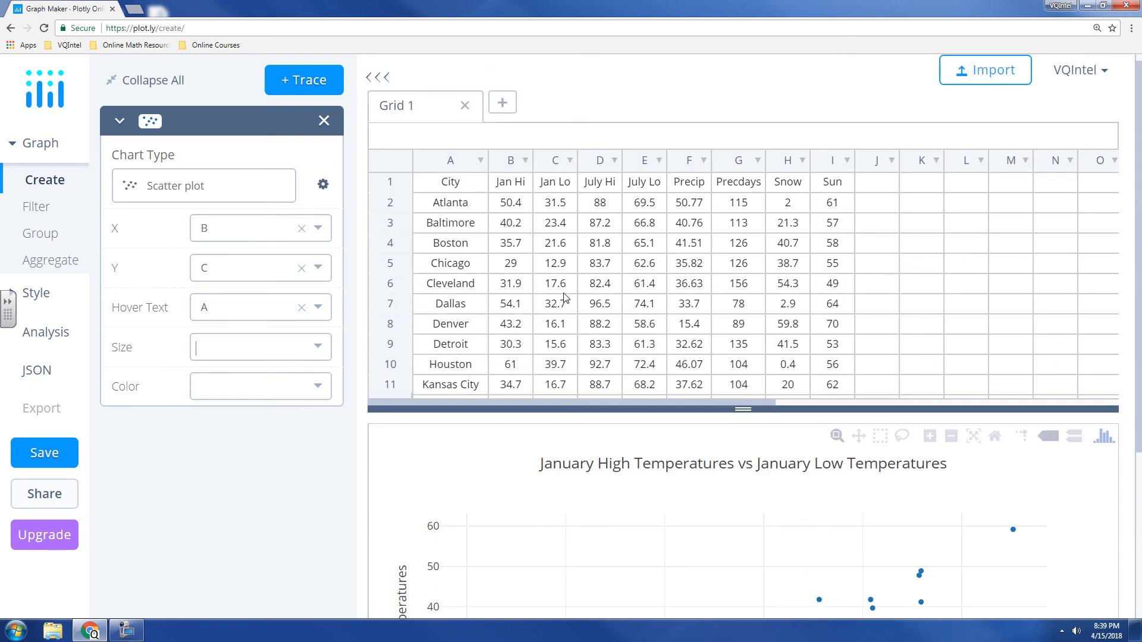